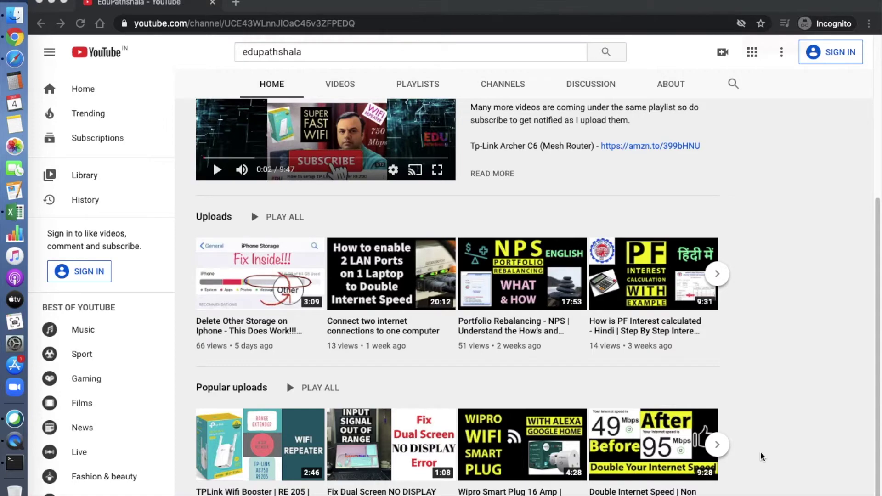
Run an internet speed test on fast.com in a new browser tab and show its additional details.
{"action": "scroll", "coordinate": [762, 456], "scroll_direction": "up", "scroll_amount": 5}
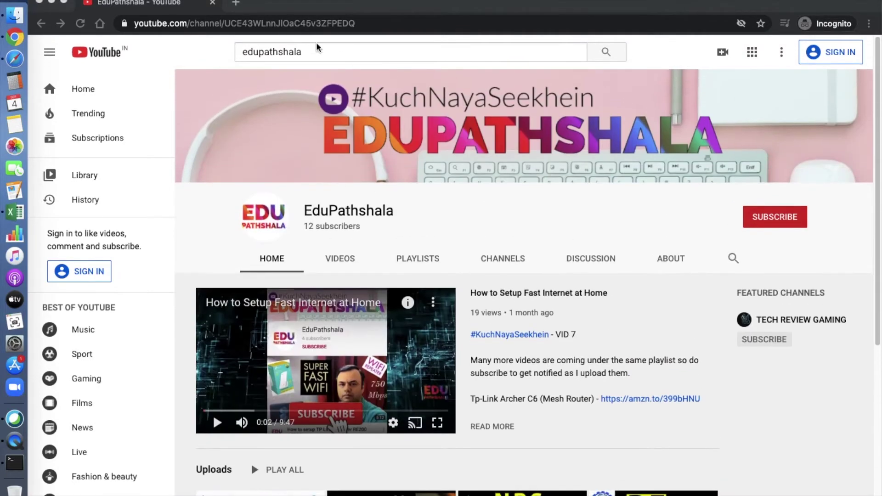
{"action": "left_click", "coordinate": [237, 4]}
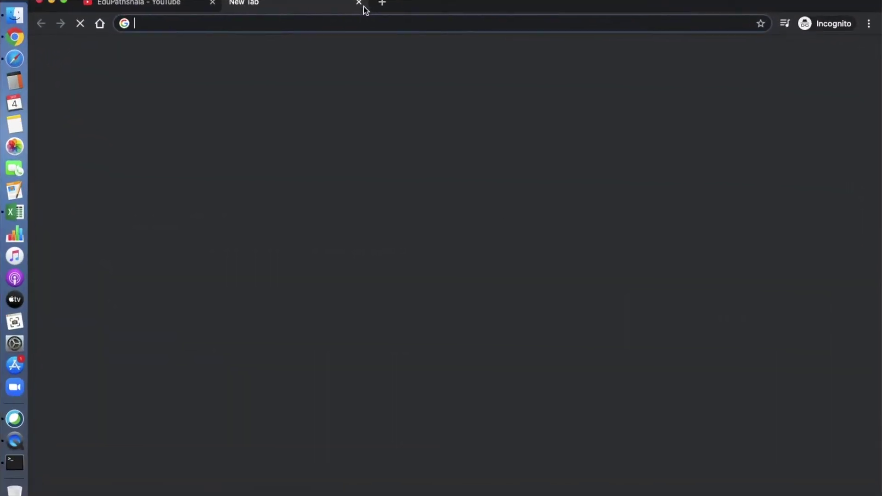
{"action": "type", "text": "fast.com"}
{"action": "key", "text": "Return"}
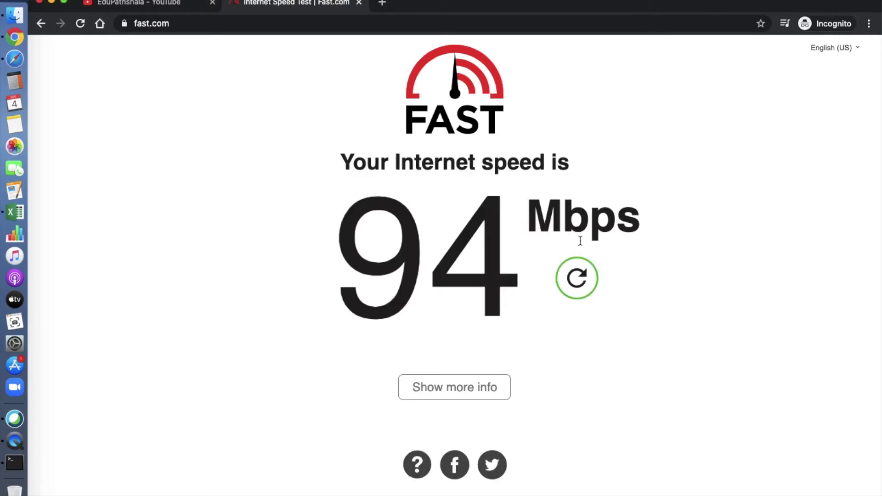
{"action": "left_click", "coordinate": [480, 396]}
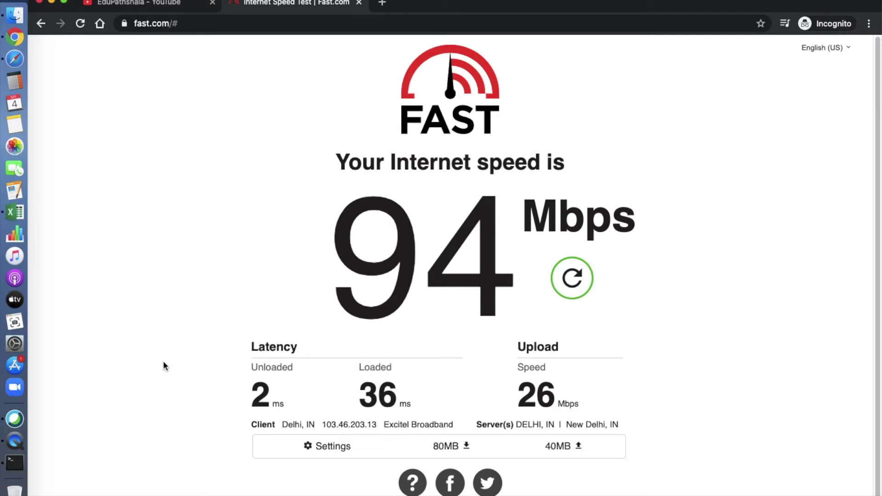
Switch to Terminal, run "ipconfig getifaddr en3" to get the laptop's IP address, and select the returned address.
{"action": "right_click", "coordinate": [17, 469]}
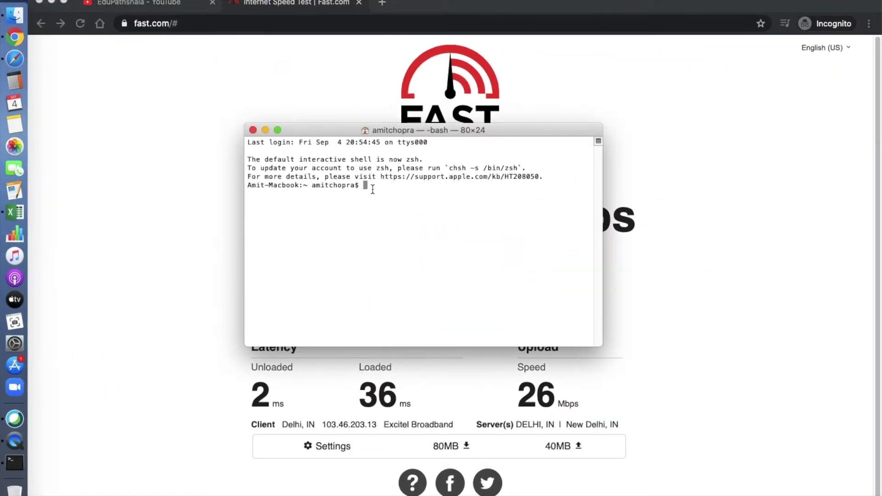
{"action": "type", "text": "ipconfig getifaddr en3"}
{"action": "key", "text": "Return"}
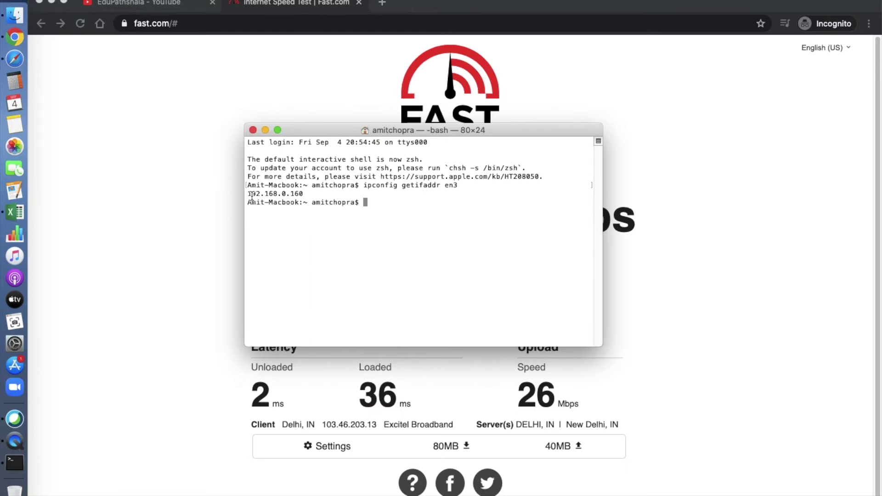
{"action": "left_click_drag", "start_coordinate": [248, 193], "coordinate": [307, 192]}
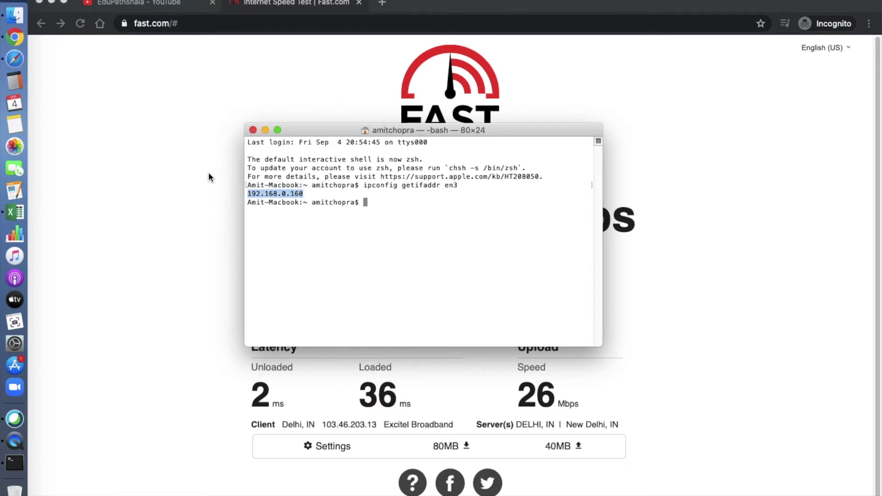
Open the router's admin page at 192.168.0.1 in a new browser tab and log in as admin with the account password.
{"action": "left_click", "coordinate": [383, 7]}
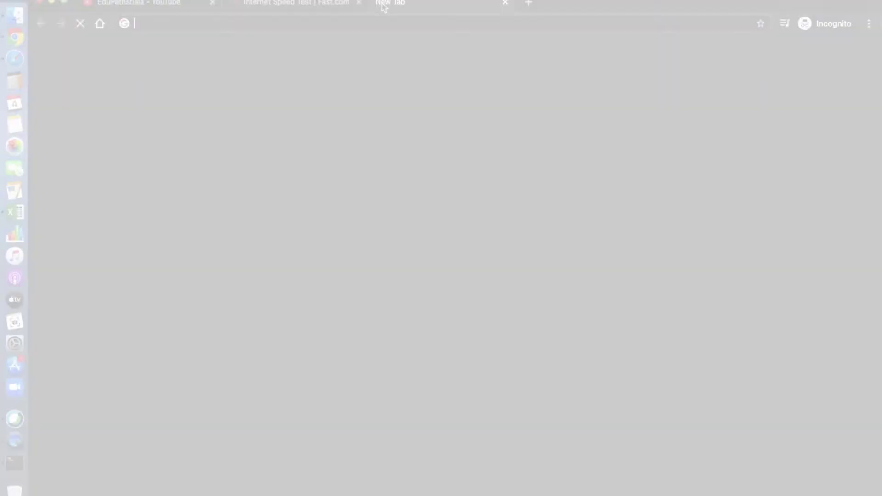
{"action": "type", "text": "192.168.0.1"}
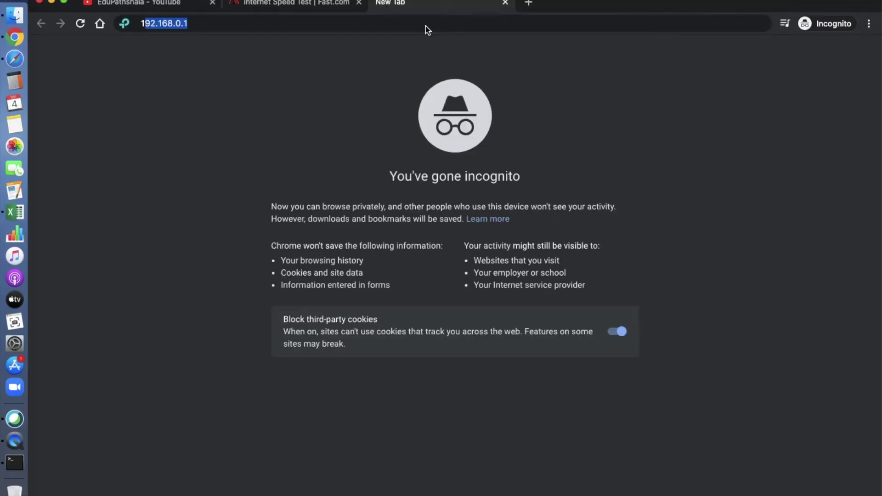
{"action": "key", "text": "Return"}
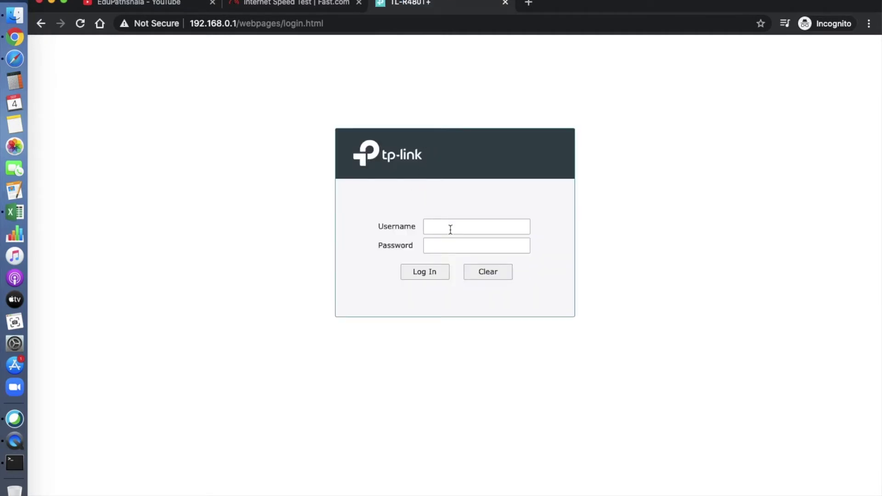
{"action": "type", "text": "admin"}
{"action": "type", "text": "••••••••"}
{"action": "key", "text": "Return"}
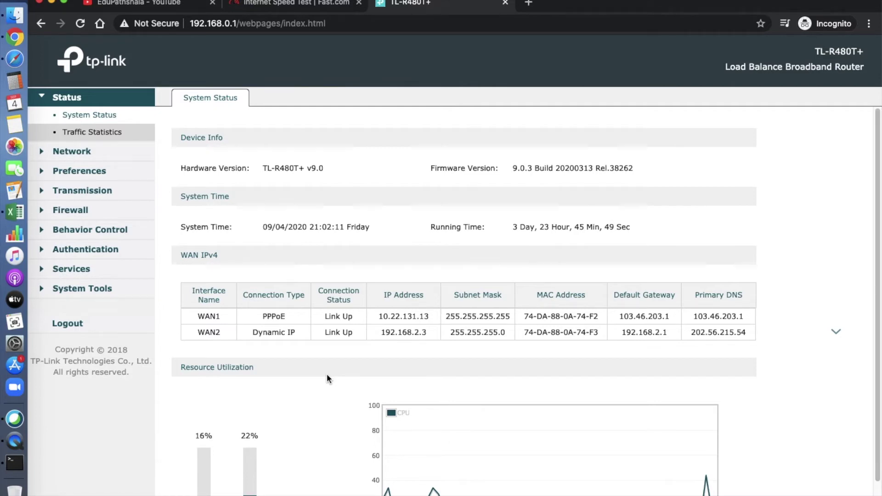
{"action": "left_click", "coordinate": [302, 6]}
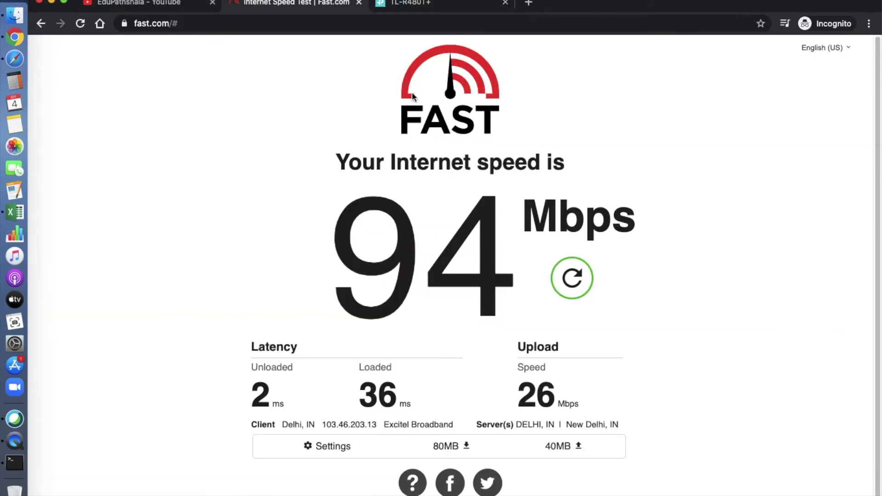
{"action": "left_click", "coordinate": [427, 3]}
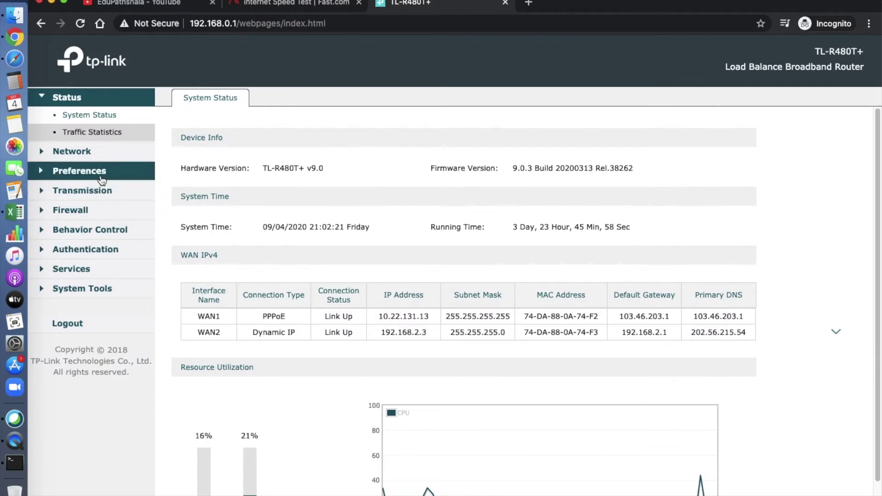
{"action": "left_click", "coordinate": [101, 193]}
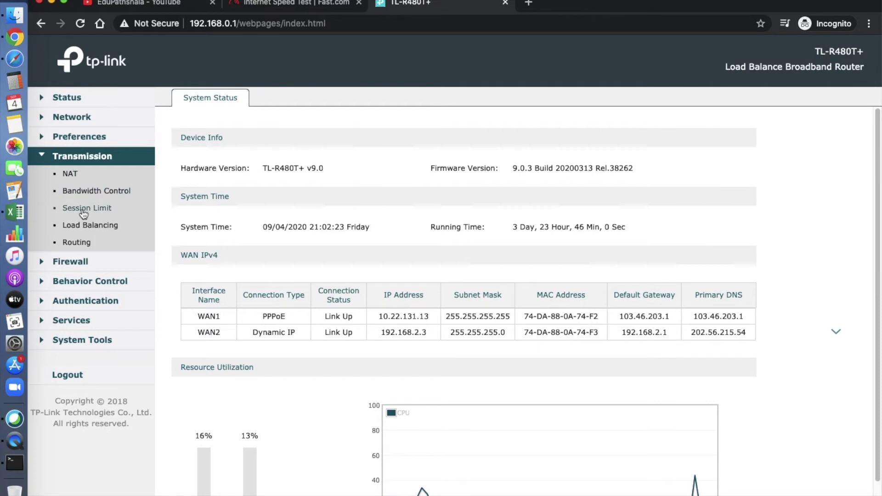
{"action": "left_click", "coordinate": [99, 119]}
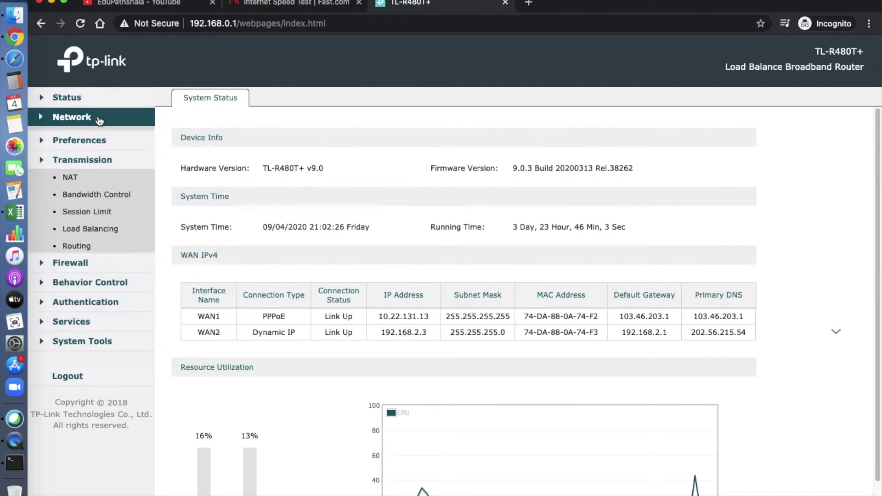
Start a new entry named Laptop in the router's IP Address List under the IP Group preferences.
{"action": "left_click", "coordinate": [99, 258]}
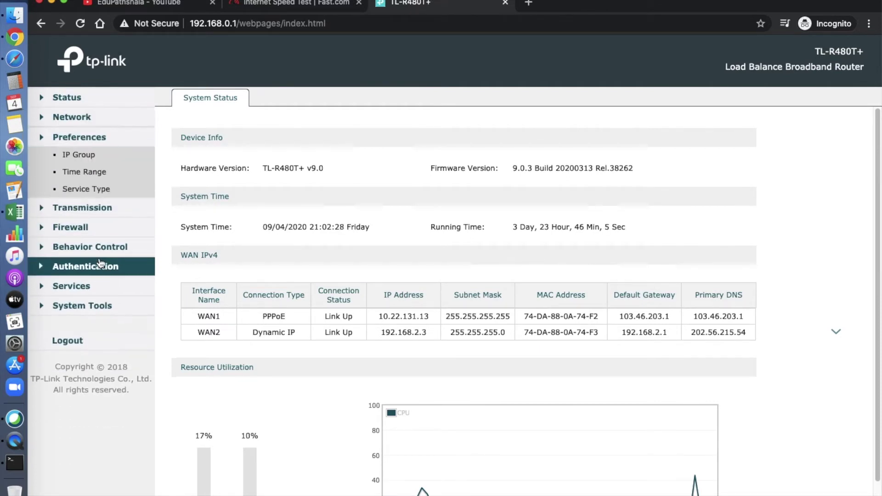
{"action": "left_click", "coordinate": [79, 154]}
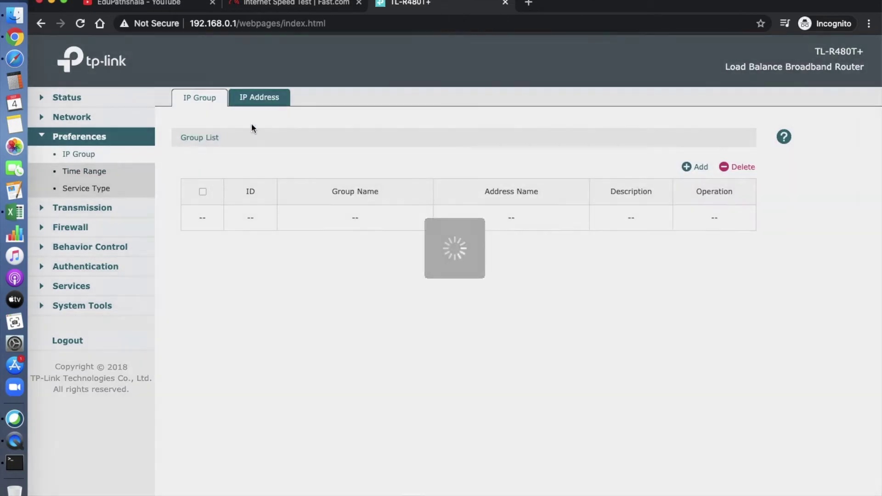
{"action": "left_click", "coordinate": [274, 102]}
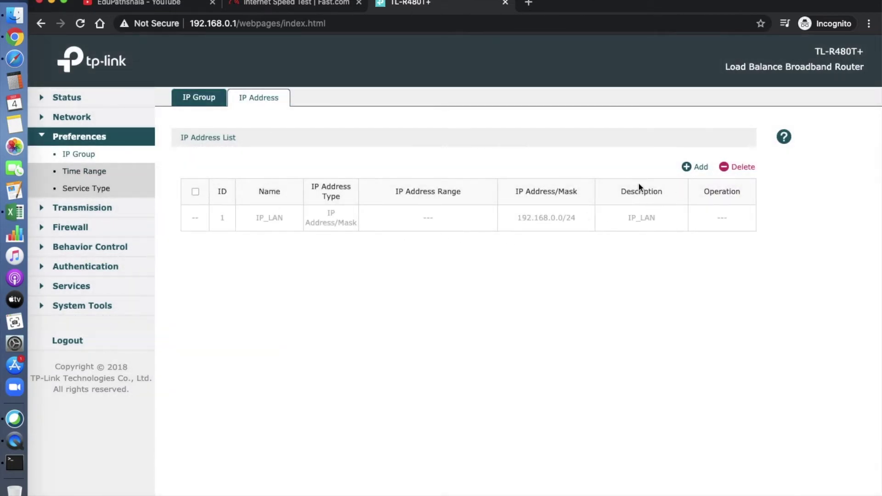
{"action": "left_click", "coordinate": [693, 168]}
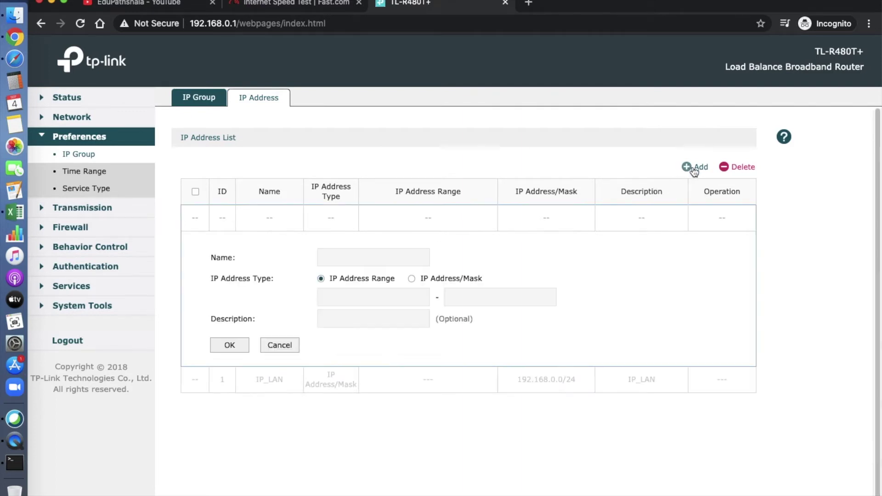
{"action": "left_click", "coordinate": [371, 258]}
{"action": "type", "text": "Laptop"}
Copy the laptop's IP address from Terminal and set it as both ends of the address range, 192.168.0.160 to 192.168.0.160.
{"action": "left_click", "coordinate": [386, 298]}
{"action": "key", "text": "super+Tab"}
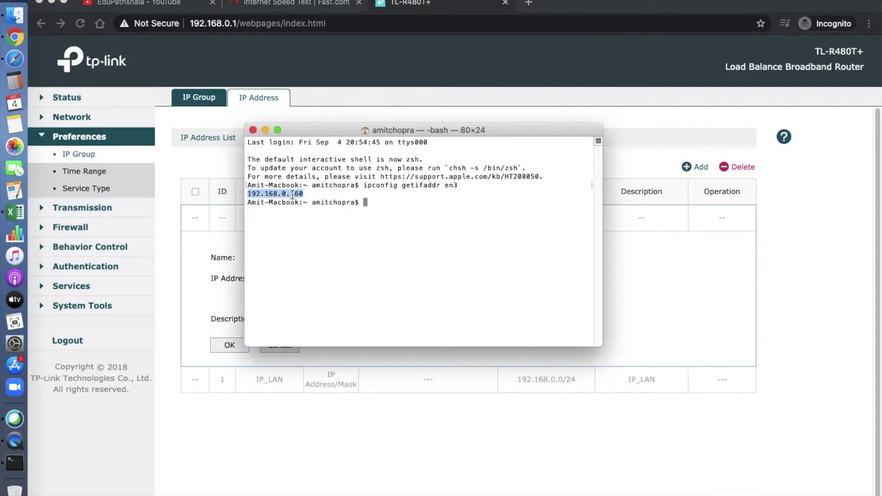
{"action": "key", "text": "super+c"}
{"action": "key", "text": "super+Tab"}
{"action": "key", "text": "super+v"}
{"action": "left_click", "coordinate": [494, 297]}
{"action": "key", "text": "super+v"}
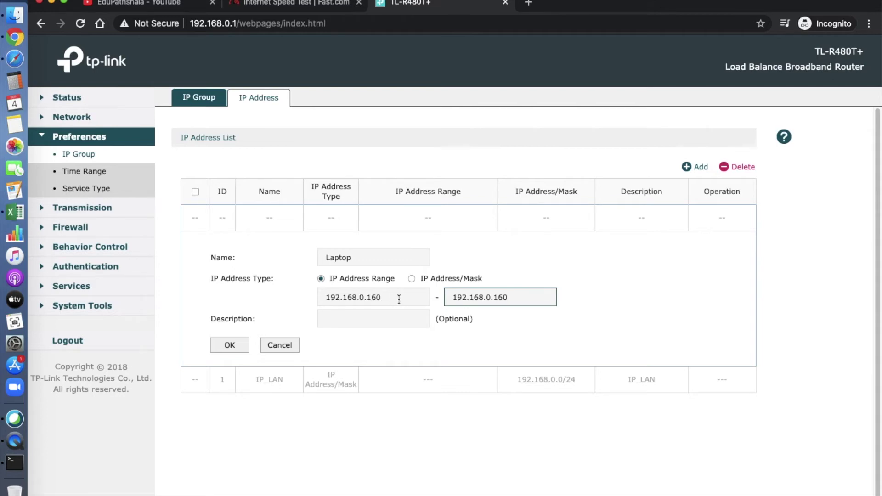
{"action": "key", "text": "BackSpace"}
{"action": "key", "text": "BackSpace"}
{"action": "type", "text": "70"}
{"action": "key", "text": "BackSpace"}
{"action": "type", "text": "80"}
{"action": "key", "text": "BackSpace"}
{"action": "key", "text": "BackSpace"}
{"action": "type", "text": "60"}
Give the Laptop address entry the description "Group of Laptops" and save it.
{"action": "left_click", "coordinate": [370, 316]}
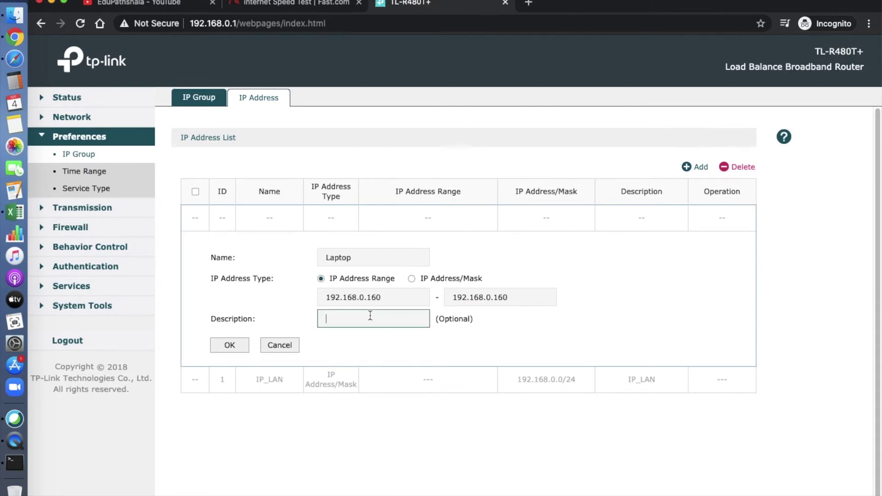
{"action": "type", "text": "Group of Laptops"}
{"action": "left_click", "coordinate": [230, 347]}
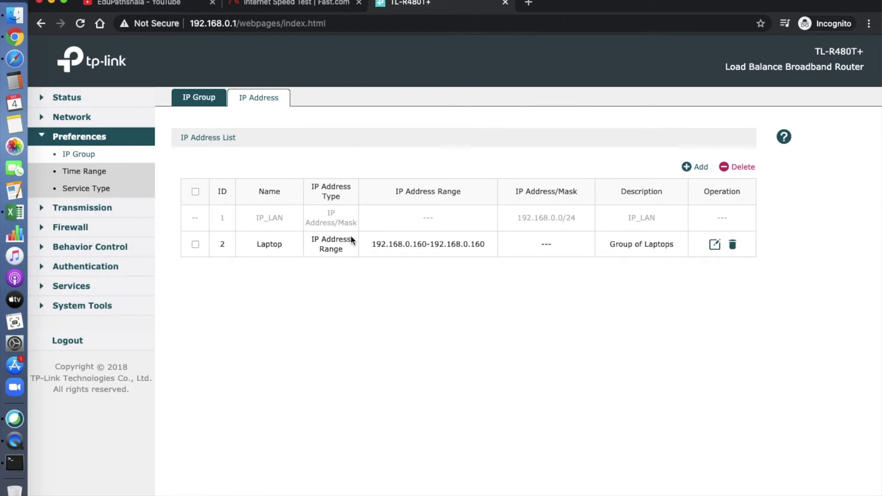
Start a new IP group named Laptop_Group in the Group List and assign the Laptop address to it.
{"action": "left_click", "coordinate": [203, 103]}
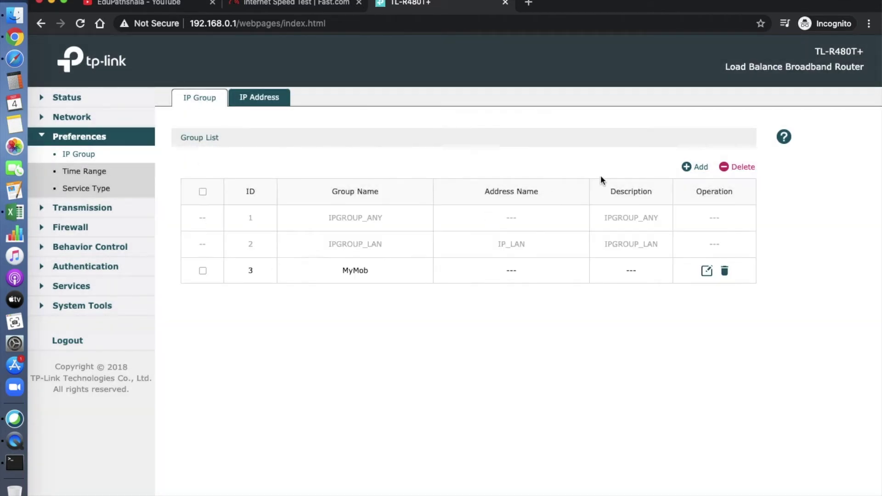
{"action": "left_click", "coordinate": [694, 169]}
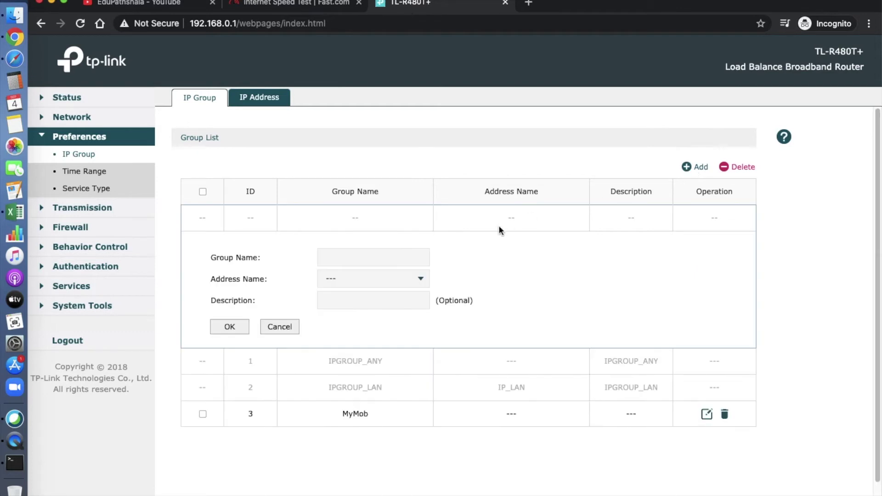
{"action": "left_click", "coordinate": [391, 254]}
{"action": "type", "text": "Lap"}
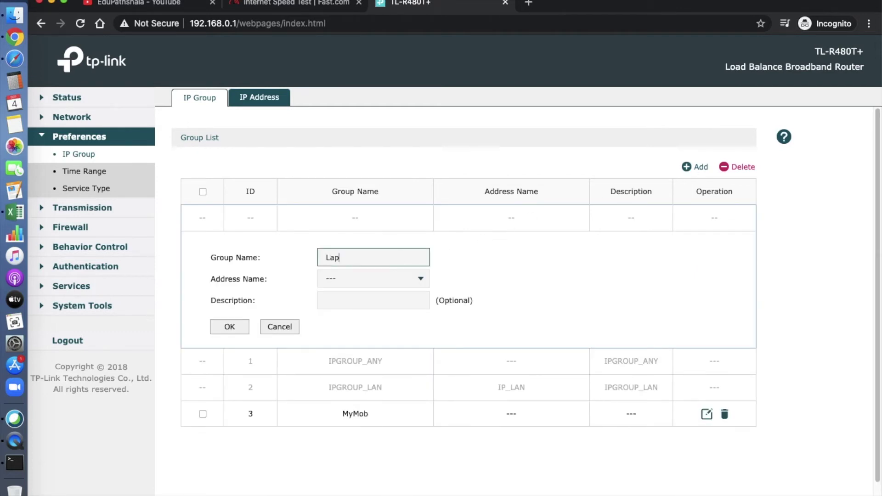
{"action": "type", "text": "top _Group"}
{"action": "left_click", "coordinate": [384, 282]}
{"action": "left_click", "coordinate": [331, 320]}
{"action": "left_click", "coordinate": [497, 268]}
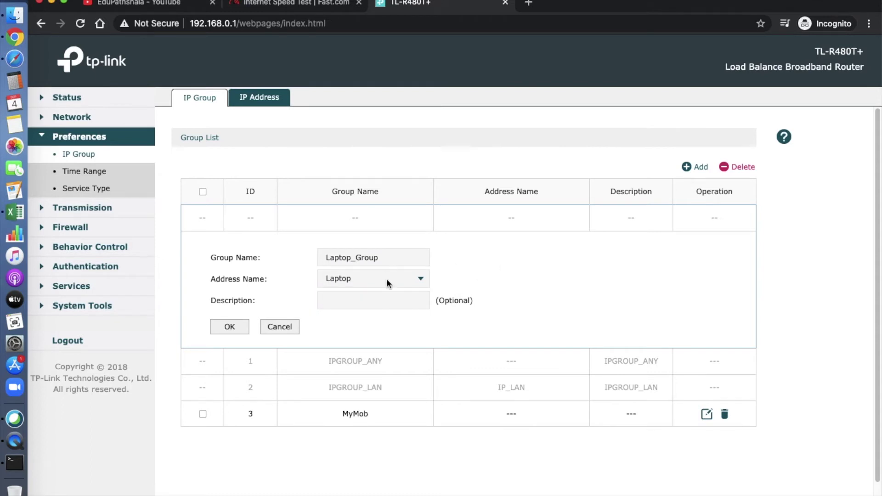
Describe the new IP group as "Group of All Laptops Only" and save it.
{"action": "left_click", "coordinate": [421, 280]}
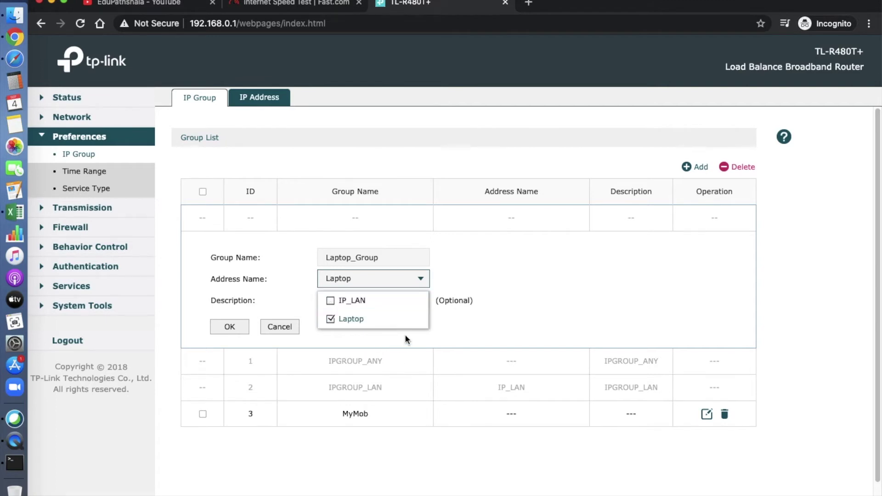
{"action": "left_click", "coordinate": [513, 311]}
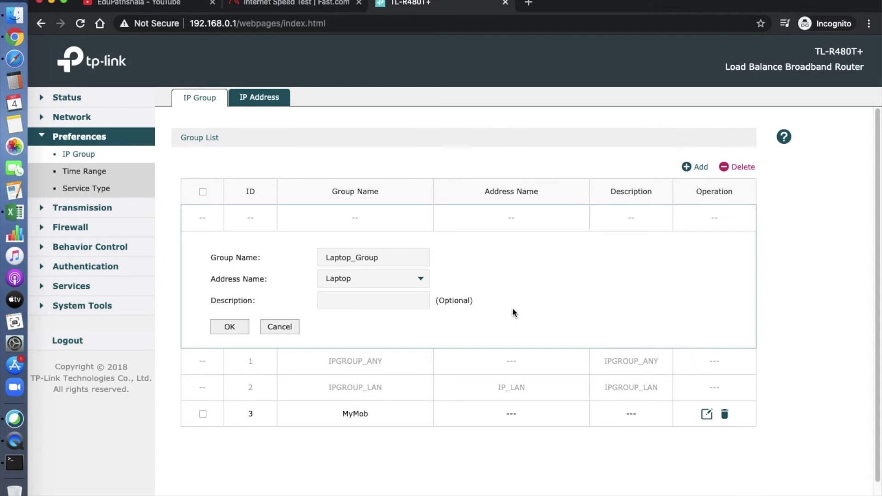
{"action": "left_click", "coordinate": [397, 303]}
{"action": "type", "text": "Group of All Laptops "}
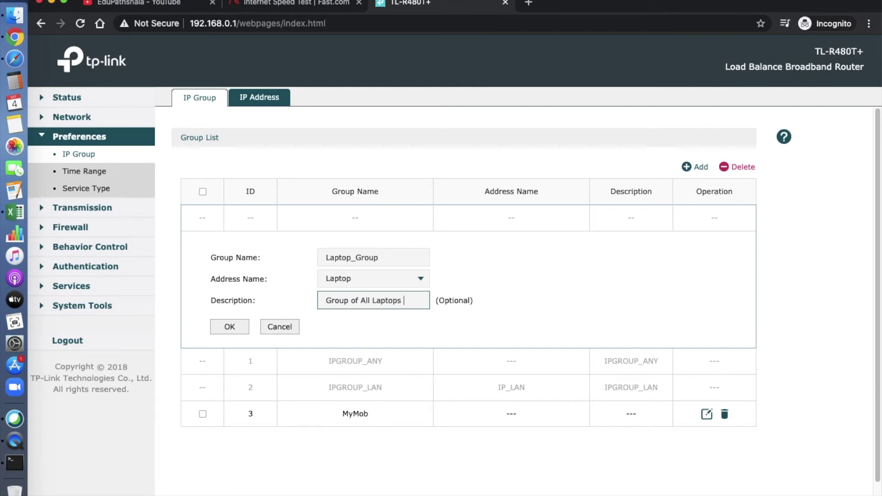
{"action": "type", "text": "Only"}
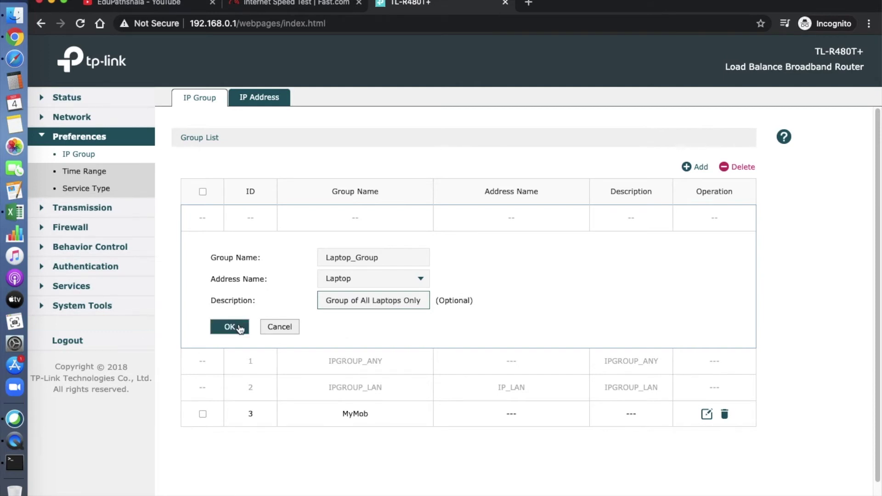
{"action": "left_click", "coordinate": [230, 326]}
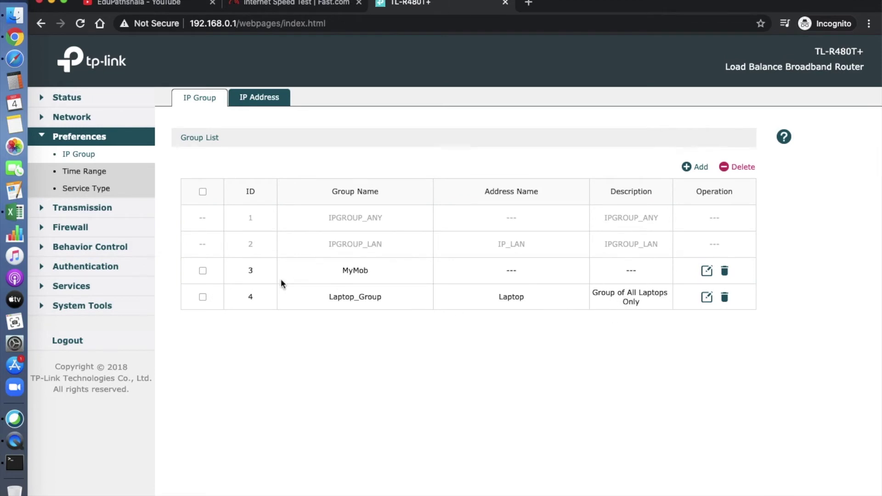
Open the Bandwidth Control page within the router's Transmission settings.
{"action": "left_click", "coordinate": [111, 248]}
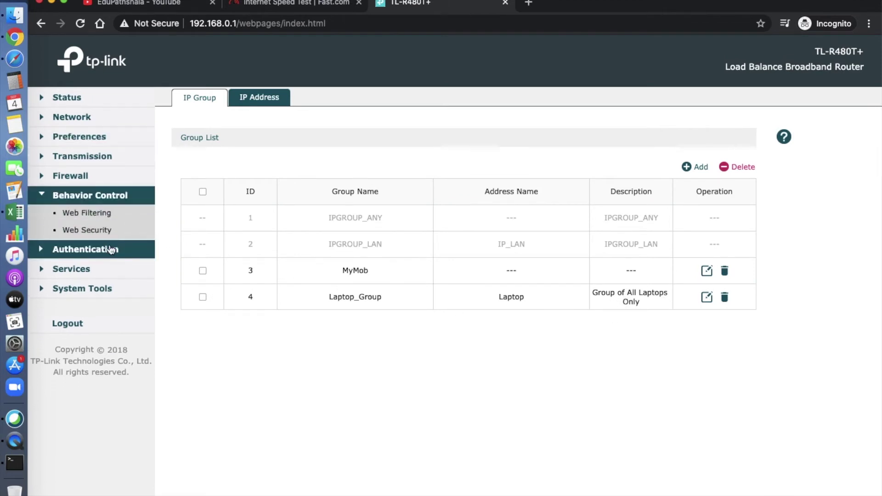
{"action": "left_click", "coordinate": [102, 212]}
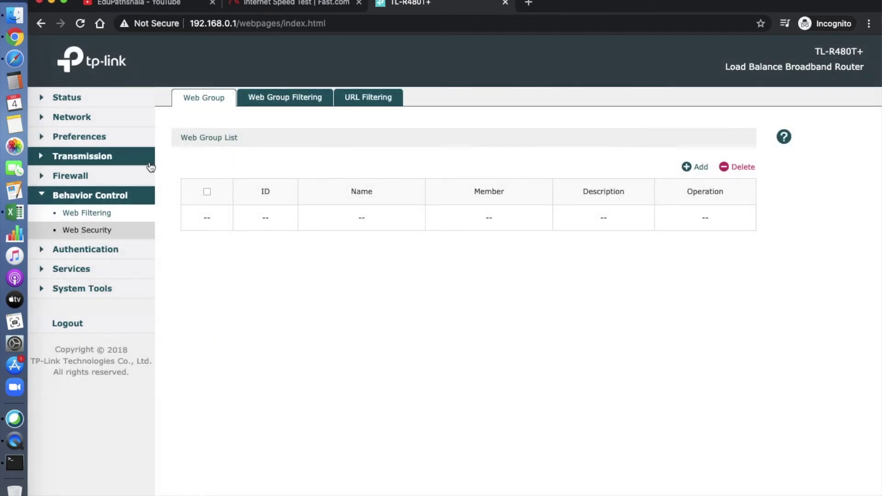
{"action": "left_click", "coordinate": [90, 159]}
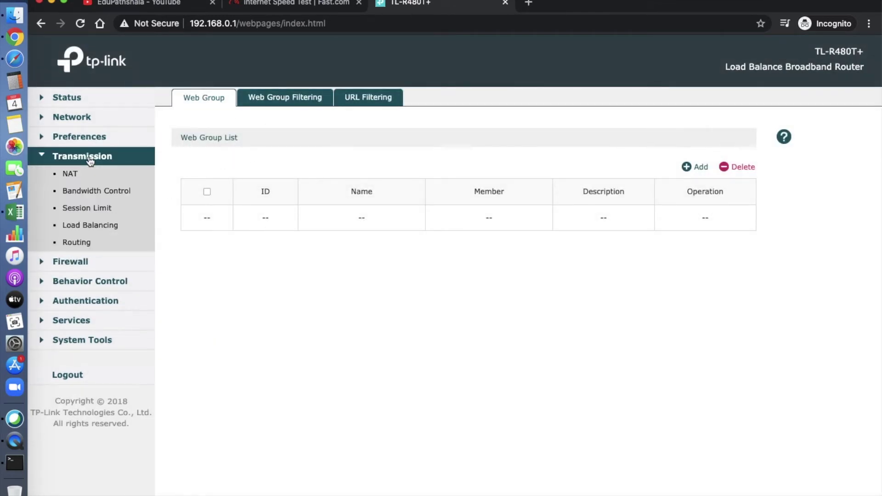
{"action": "left_click", "coordinate": [102, 191]}
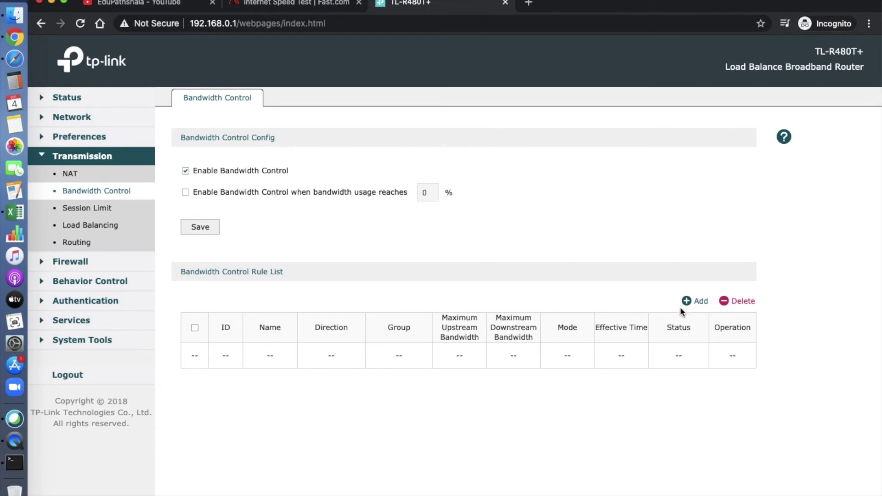
Start a new bandwidth control rule named MyMacbook with the direction LAN <--> WAN_ALL.
{"action": "left_click", "coordinate": [699, 303]}
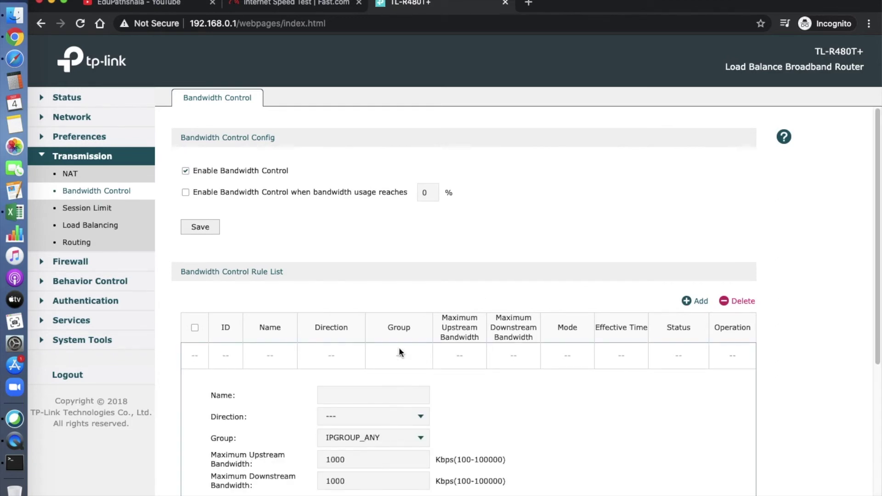
{"action": "scroll", "coordinate": [399, 349], "scroll_direction": "down", "scroll_amount": 2}
{"action": "left_click", "coordinate": [404, 331]}
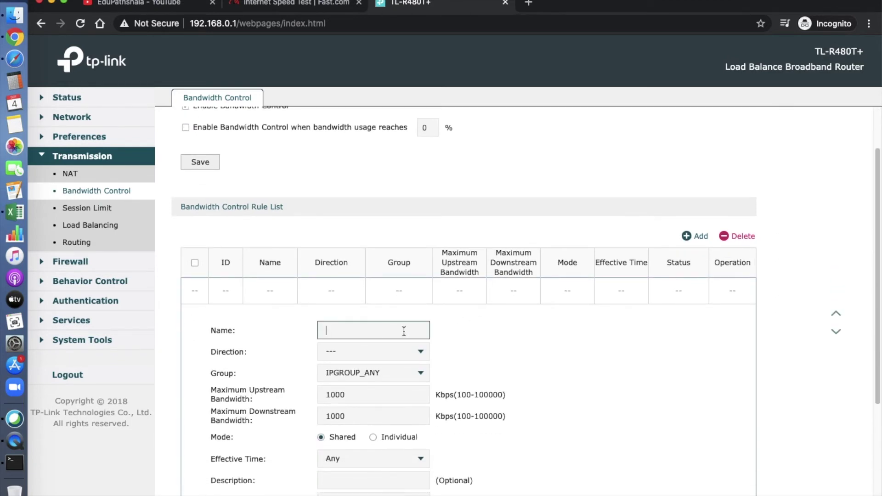
{"action": "type", "text": "MyMacbook"}
{"action": "left_click", "coordinate": [421, 352]}
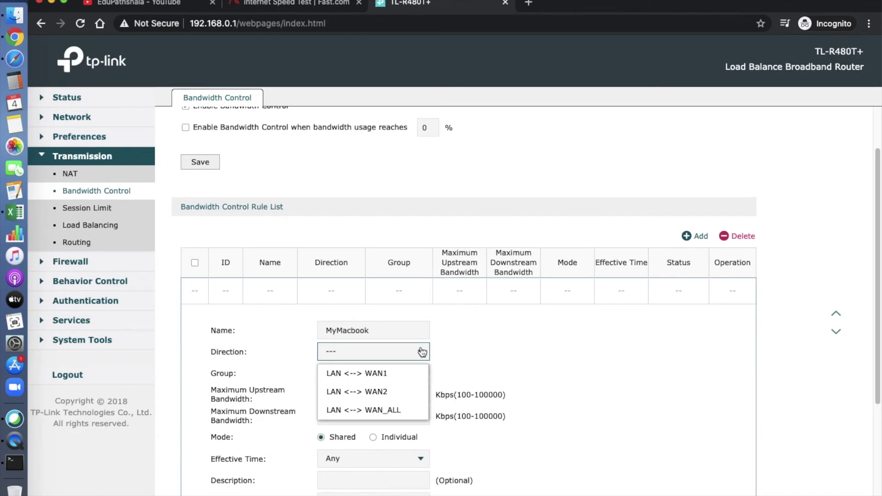
{"action": "left_click", "coordinate": [384, 413]}
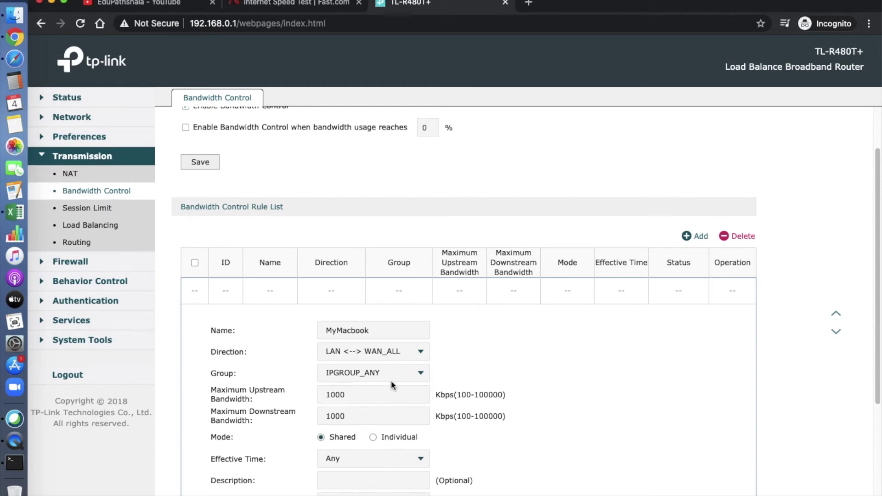
Assign the Laptop_Group IP group to the MyMacbook bandwidth rule.
{"action": "left_click", "coordinate": [401, 372]}
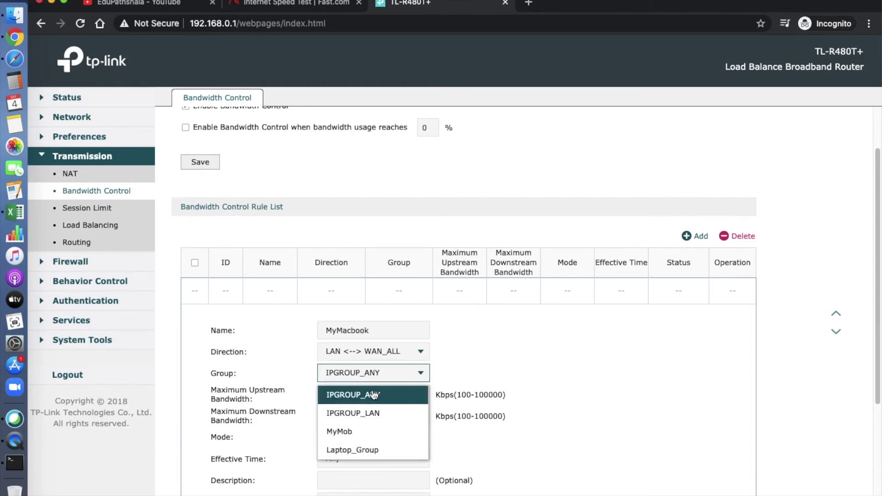
{"action": "left_click", "coordinate": [357, 453]}
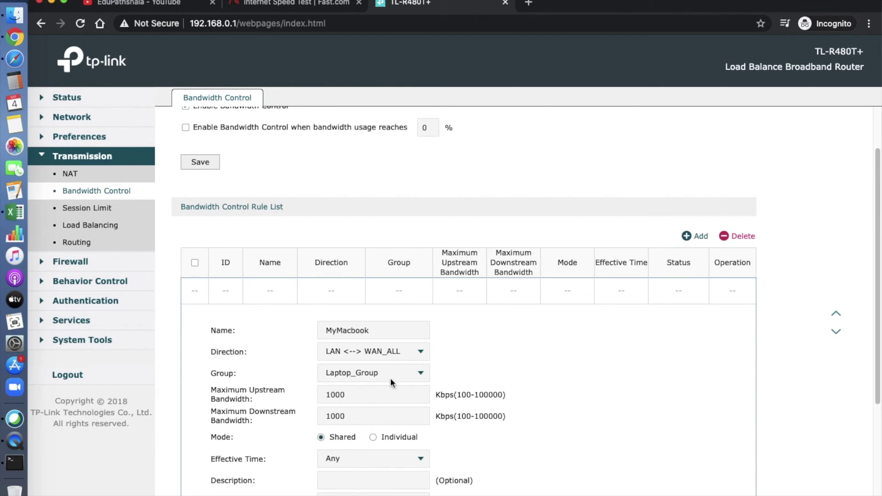
{"action": "left_click", "coordinate": [417, 379]}
{"action": "left_click", "coordinate": [380, 446]}
{"action": "left_click_drag", "start_coordinate": [217, 389], "coordinate": [243, 398]}
{"action": "left_click", "coordinate": [227, 411]}
Set the rule's maximum upstream bandwidth to 10000 Kbps and its maximum downstream bandwidth to 5000 Kbps.
{"action": "left_click", "coordinate": [354, 393]}
{"action": "type", "text": "0"}
{"action": "left_click", "coordinate": [376, 421]}
{"action": "key", "text": "Left"}
{"action": "key", "text": "Left"}
{"action": "key", "text": "BackSpace"}
{"action": "type", "text": "5"}
{"action": "scroll", "coordinate": [516, 392], "scroll_direction": "down", "scroll_amount": 1}
{"action": "left_click", "coordinate": [543, 402]}
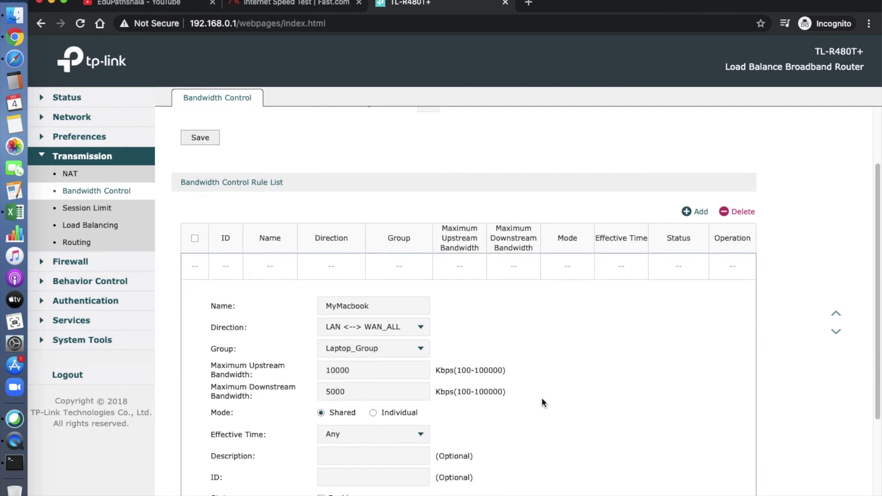
{"action": "scroll", "coordinate": [541, 398], "scroll_direction": "down", "scroll_amount": 3}
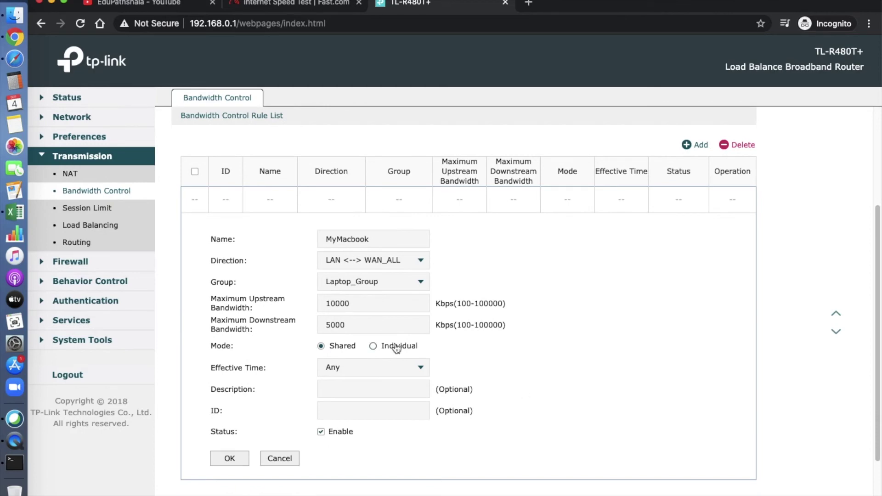
Set the rule's maximum upstream bandwidth to 5000 Kbps and its maximum downstream bandwidth to 10000 Kbps.
{"action": "left_click", "coordinate": [379, 324]}
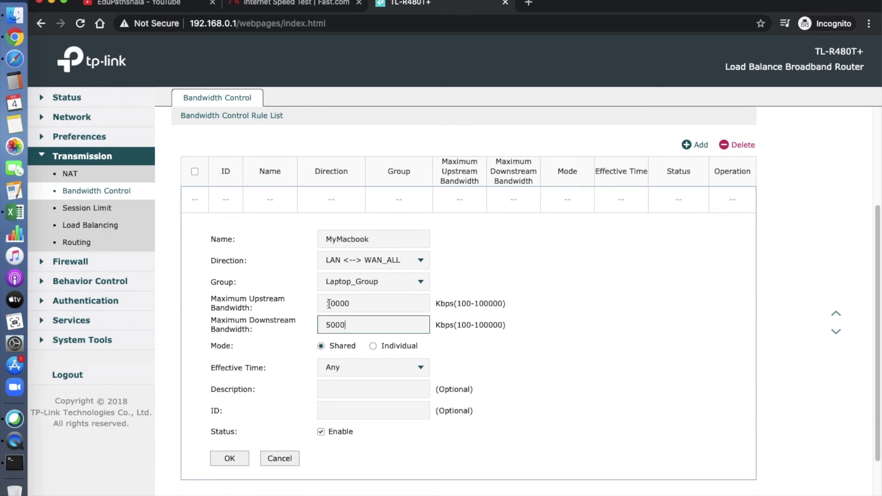
{"action": "left_click", "coordinate": [353, 306]}
{"action": "key", "text": "BackSpace"}
{"action": "key", "text": "BackSpace"}
{"action": "type", "text": "5"}
{"action": "left_click", "coordinate": [384, 323]}
{"action": "key", "text": "shift+Right"}
{"action": "key", "text": "BackSpace"}
{"action": "type", "text": "10"}
{"action": "left_click", "coordinate": [557, 359]}
{"action": "scroll", "coordinate": [558, 359], "scroll_direction": "down", "scroll_amount": 1}
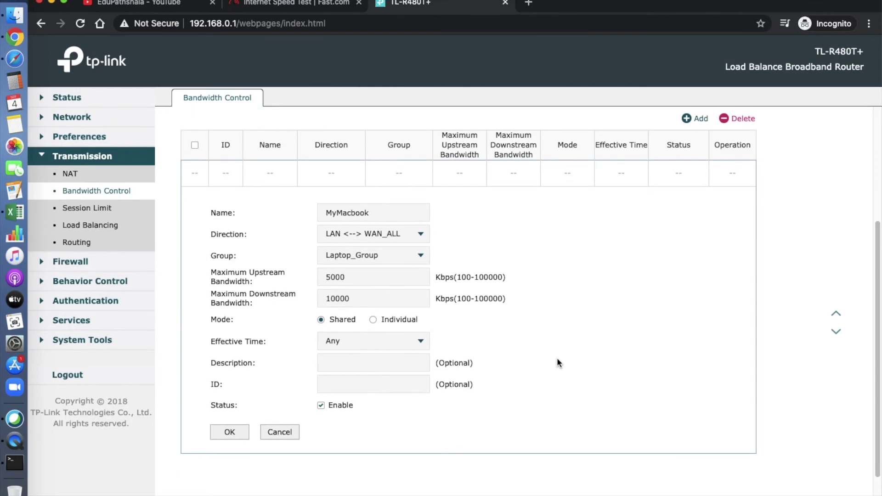
{"action": "scroll", "coordinate": [490, 335], "scroll_direction": "down", "scroll_amount": 1}
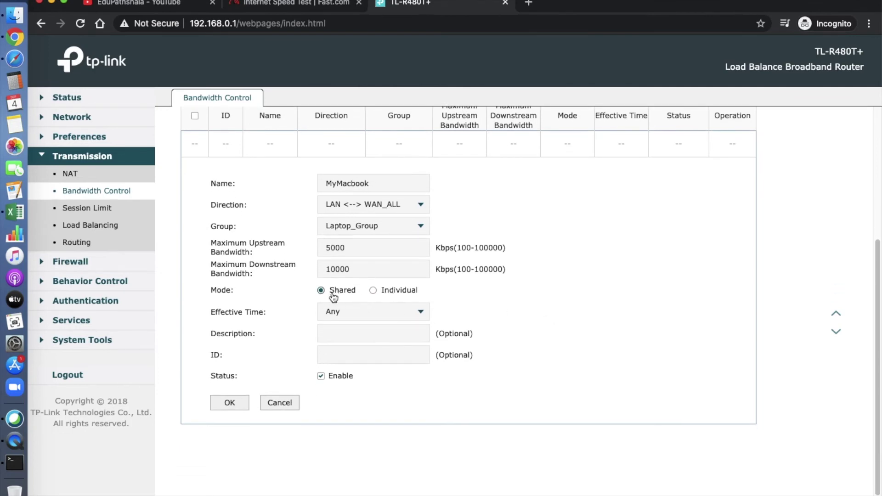
Review the rule's group and effective time choices, switching the mode to Individual and back to Shared.
{"action": "left_click", "coordinate": [384, 231]}
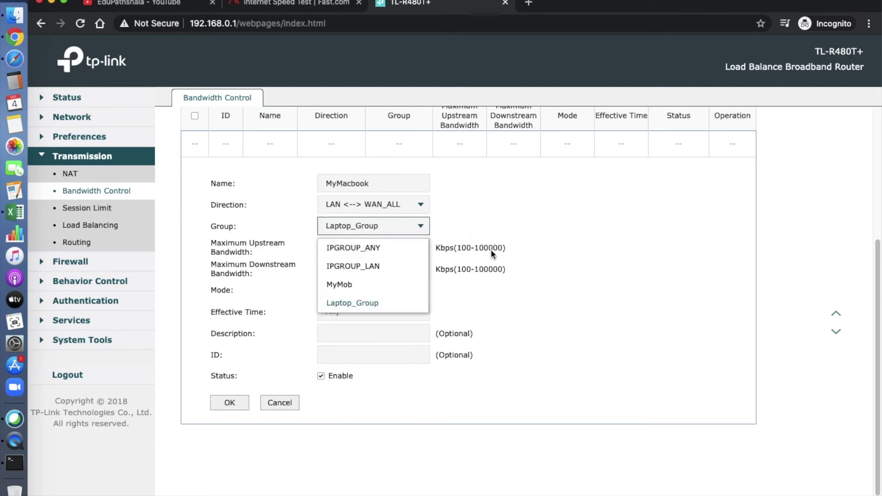
{"action": "left_click", "coordinate": [518, 281]}
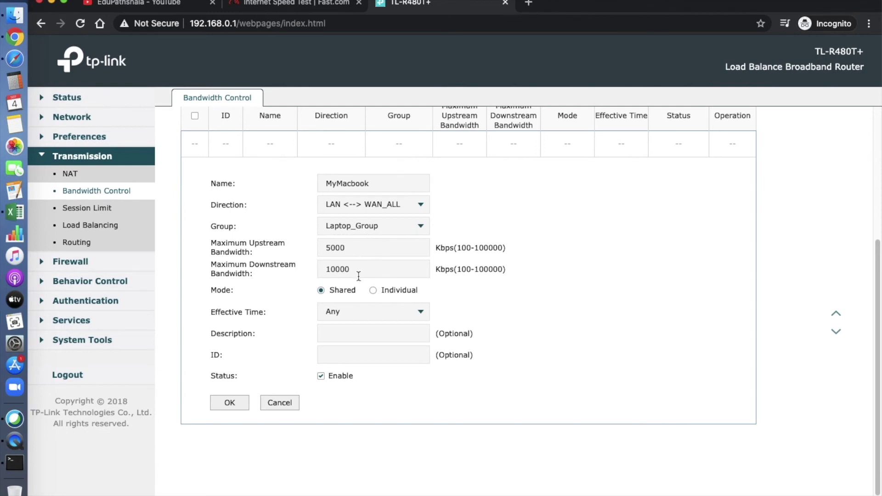
{"action": "left_click", "coordinate": [376, 291]}
{"action": "left_click", "coordinate": [382, 225]}
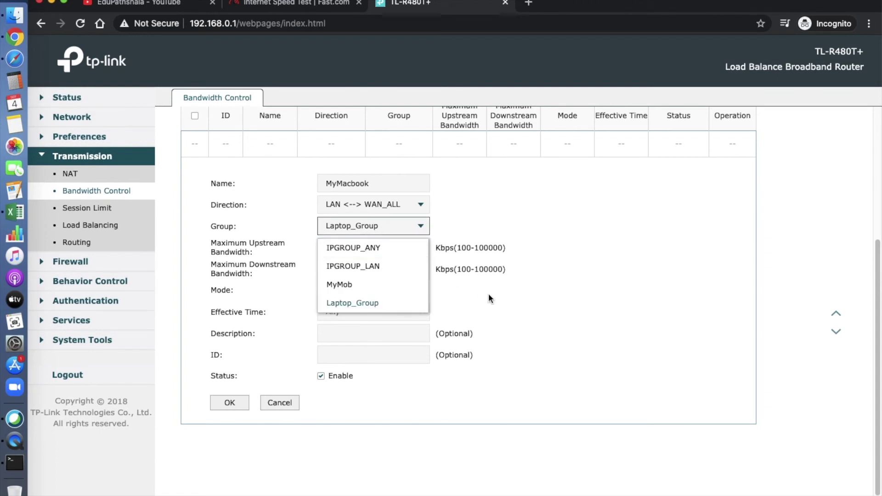
{"action": "left_click", "coordinate": [400, 270]}
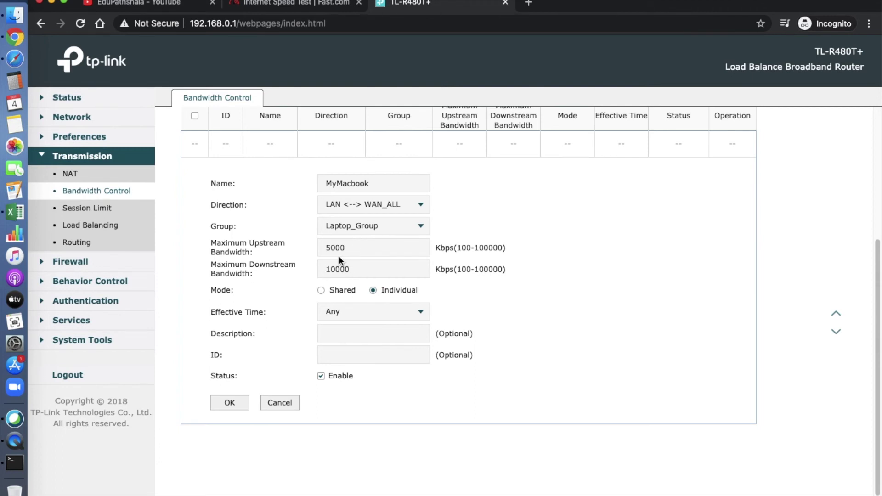
{"action": "left_click", "coordinate": [321, 290]}
{"action": "left_click", "coordinate": [426, 313]}
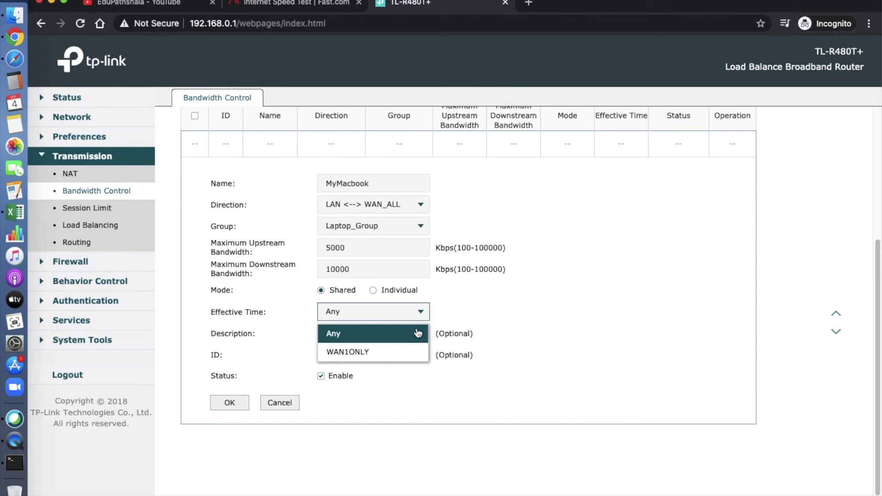
{"action": "left_click", "coordinate": [471, 314]}
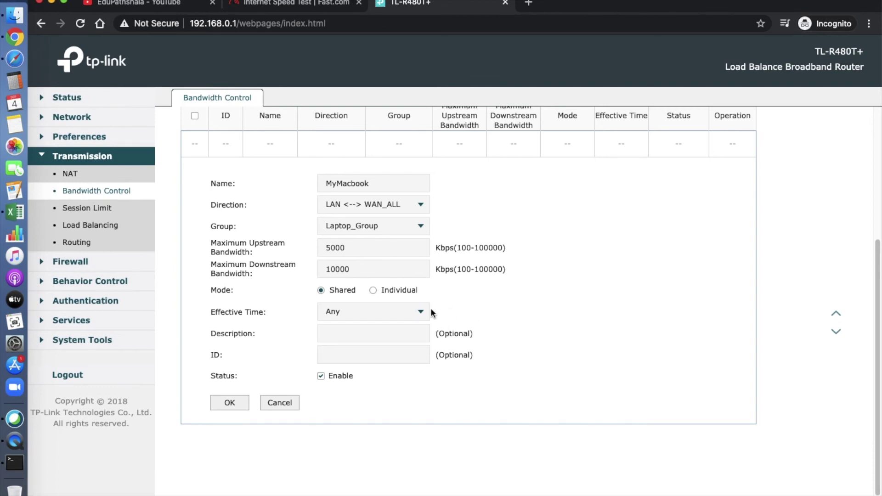
Give the MyMacbook rule the description "Bandwidth Limit for Laptops" and save it.
{"action": "left_click", "coordinate": [404, 331]}
{"action": "type", "text": "Bandwidht"}
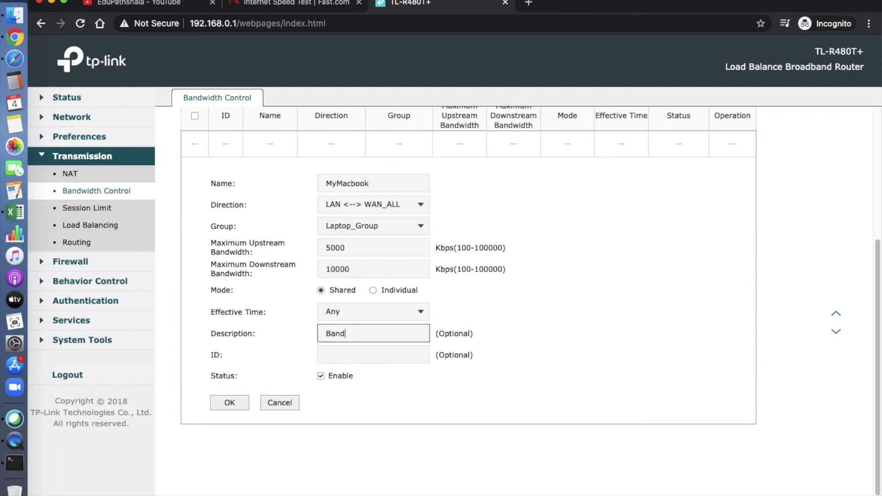
{"action": "key", "text": "BackSpace"}
{"action": "key", "text": "BackSpace"}
{"action": "type", "text": "th Limit for L"}
{"action": "type", "text": "aptops"}
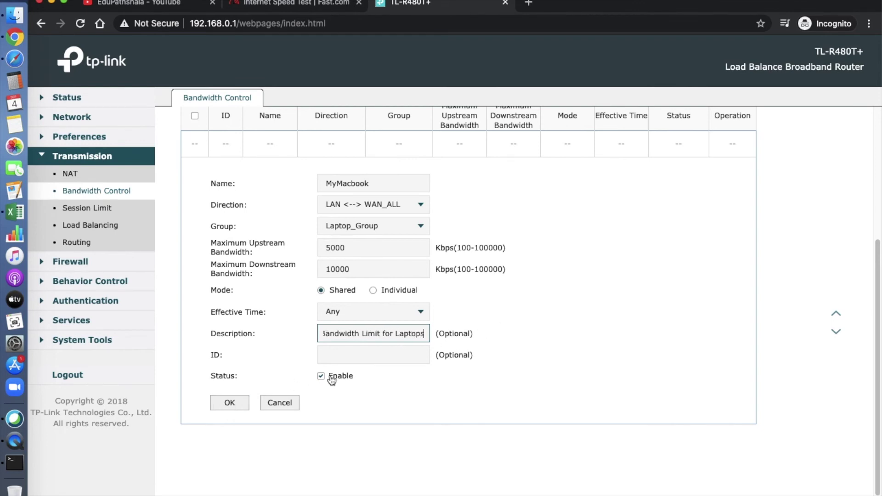
{"action": "left_click", "coordinate": [238, 406]}
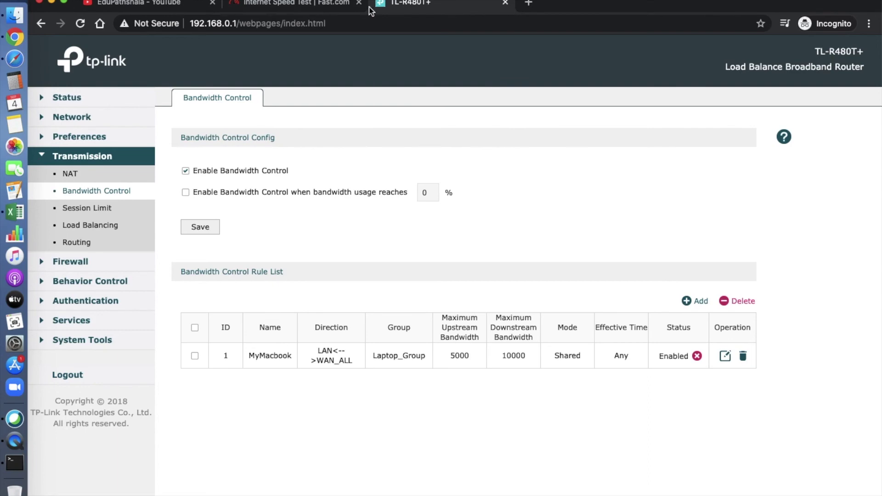
Run a new internet speed test on fast.com in a separate browser tab and show its detailed results.
{"action": "left_click", "coordinate": [330, 7]}
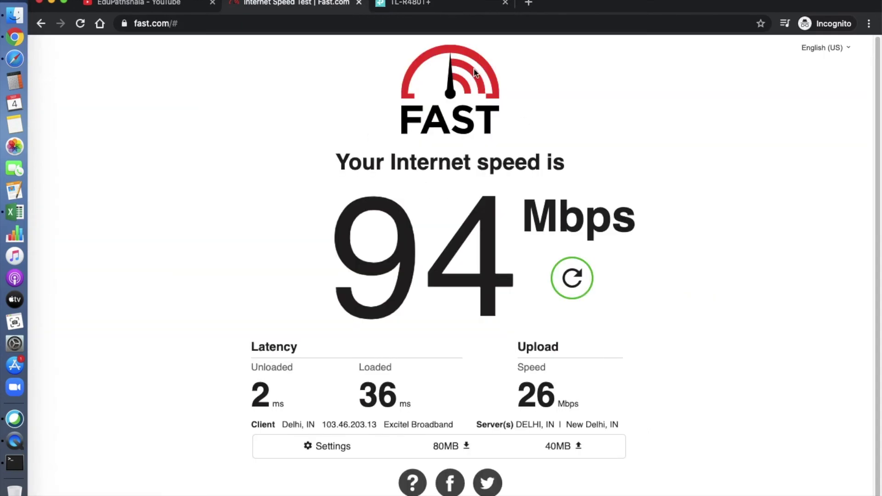
{"action": "left_click", "coordinate": [530, 7]}
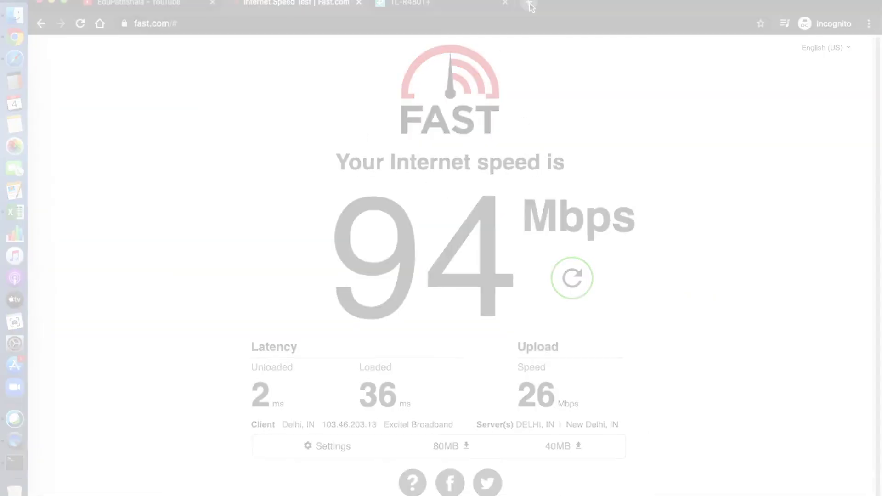
{"action": "type", "text": "fast.com"}
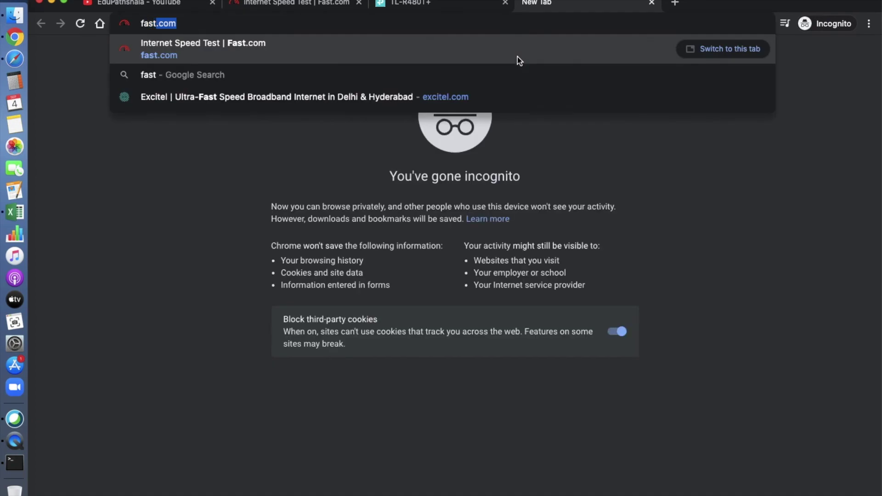
{"action": "key", "text": "Return"}
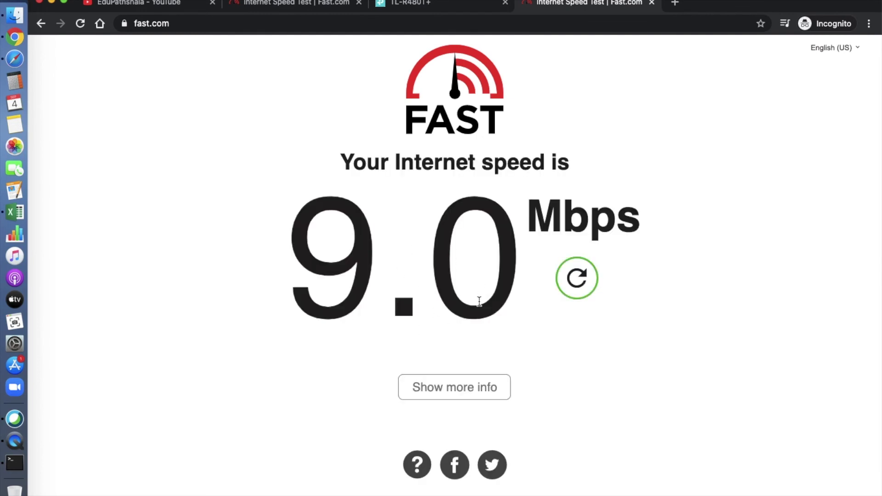
{"action": "left_click", "coordinate": [470, 390]}
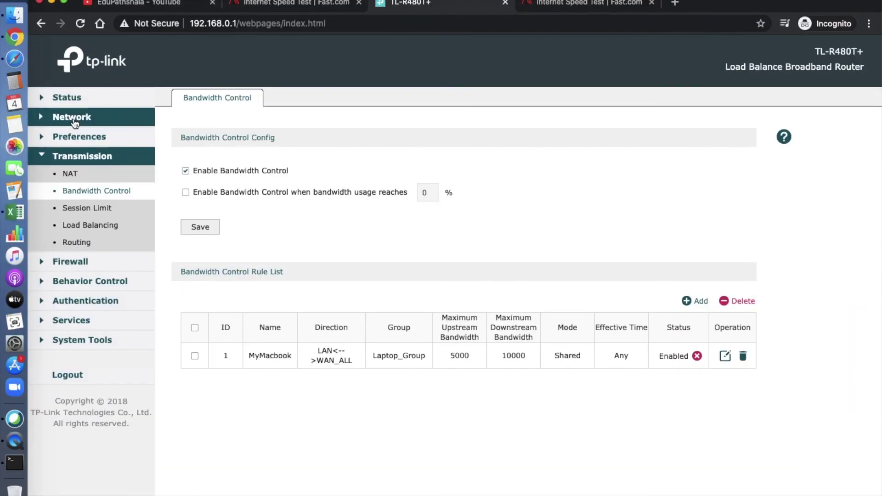
Edit the Laptop entry in the router's IP Address List, setting the end of its range to 192.168.0.180, and return to the speed test results.
{"action": "left_click", "coordinate": [75, 120]}
{"action": "left_click", "coordinate": [77, 256]}
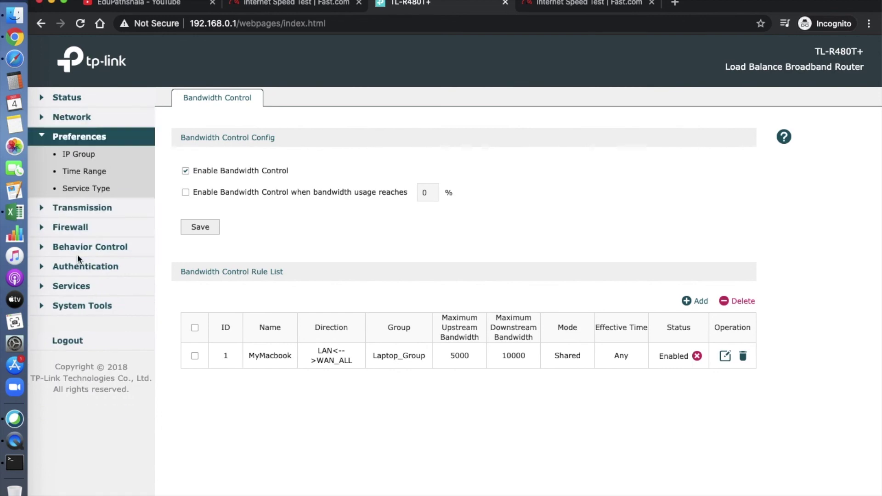
{"action": "left_click", "coordinate": [77, 154]}
{"action": "left_click", "coordinate": [261, 98]}
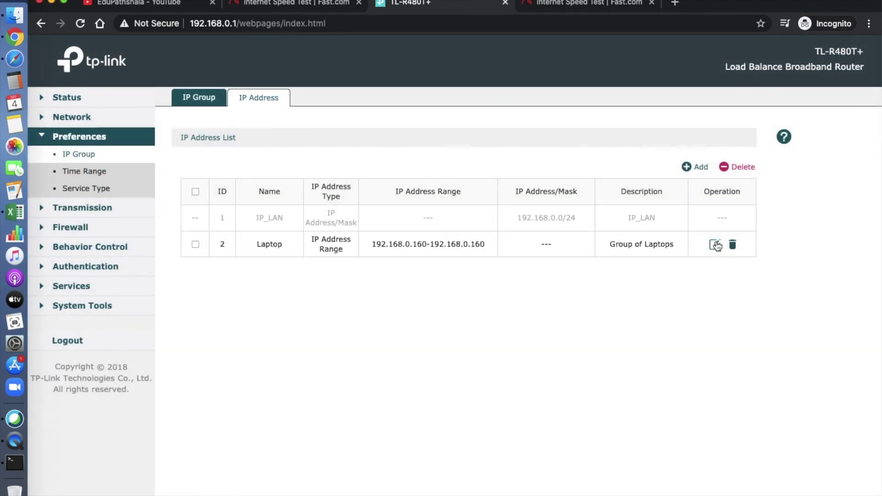
{"action": "left_click", "coordinate": [716, 244]}
{"action": "left_click", "coordinate": [517, 324]}
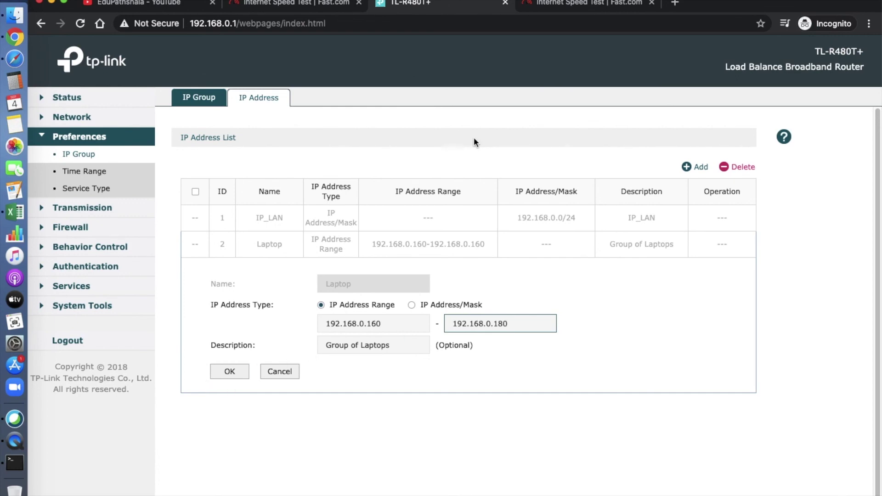
{"action": "left_click", "coordinate": [591, 2]}
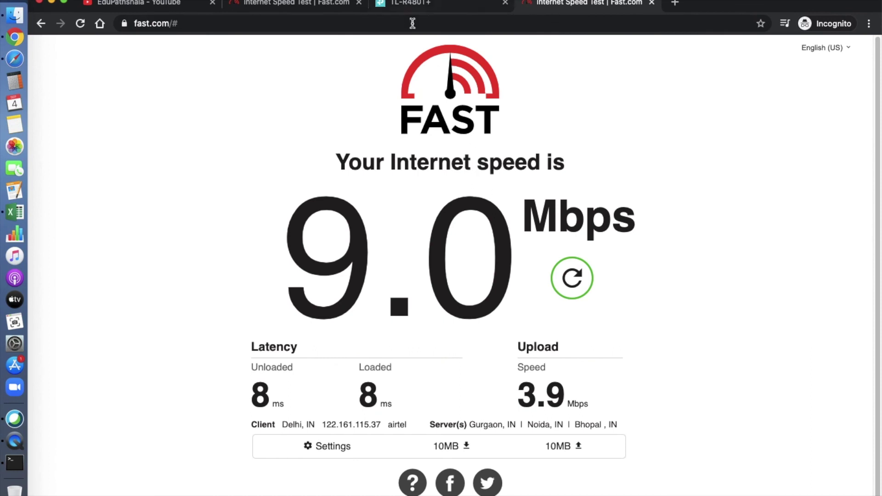